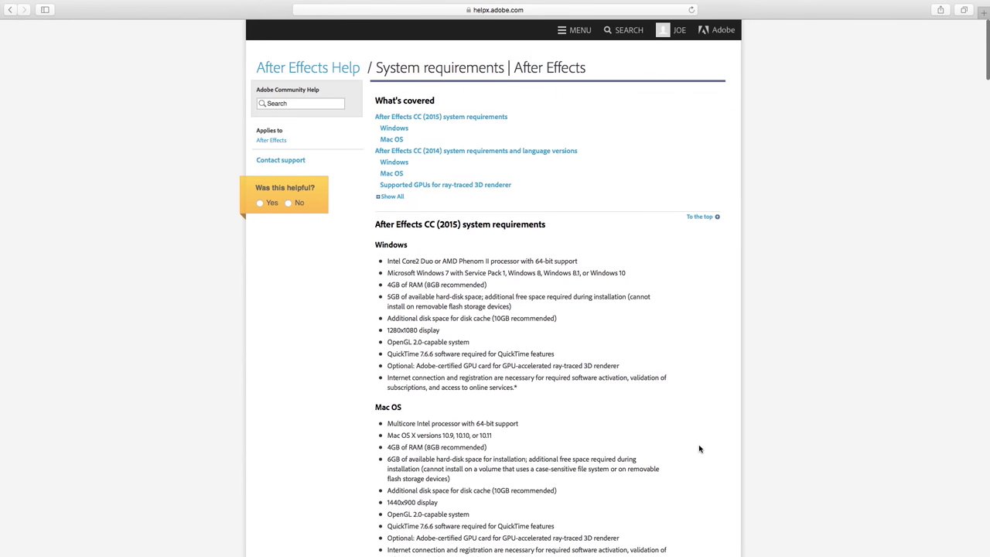
- Scroll down the After Effects CC 2015 system requirements to the disk cache recommendations
scroll(698, 449, "down", 1)
scroll(699, 449, "down", 2)
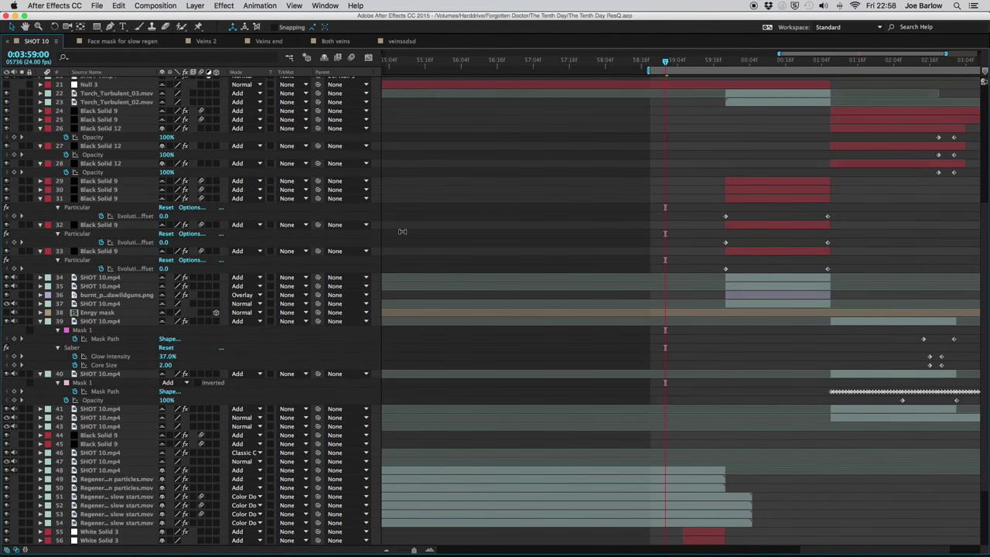
- Set the Dementor work area to start at 0:00:18:22 and end around 26 seconds
scroll(402, 230, "up", 5)
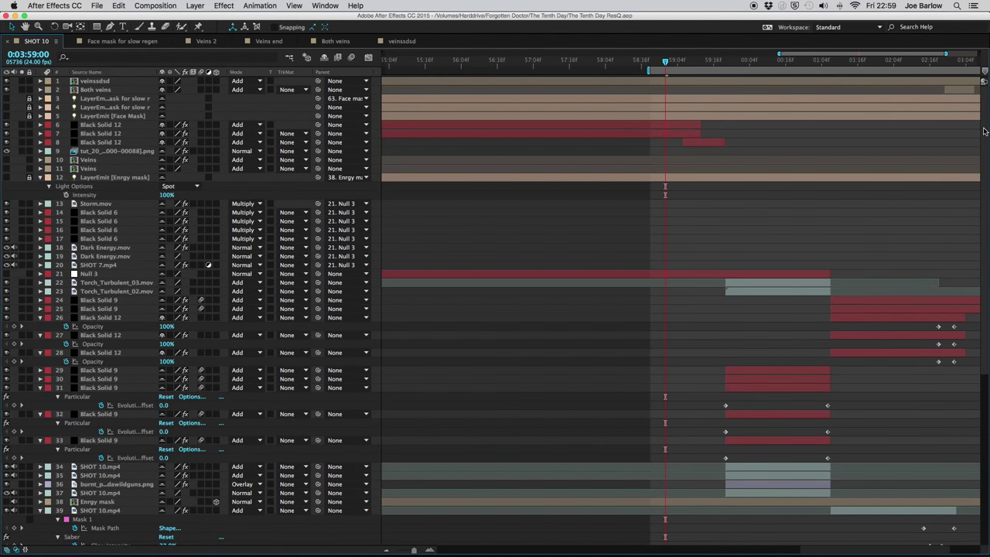
scroll(983, 131, "down", 5)
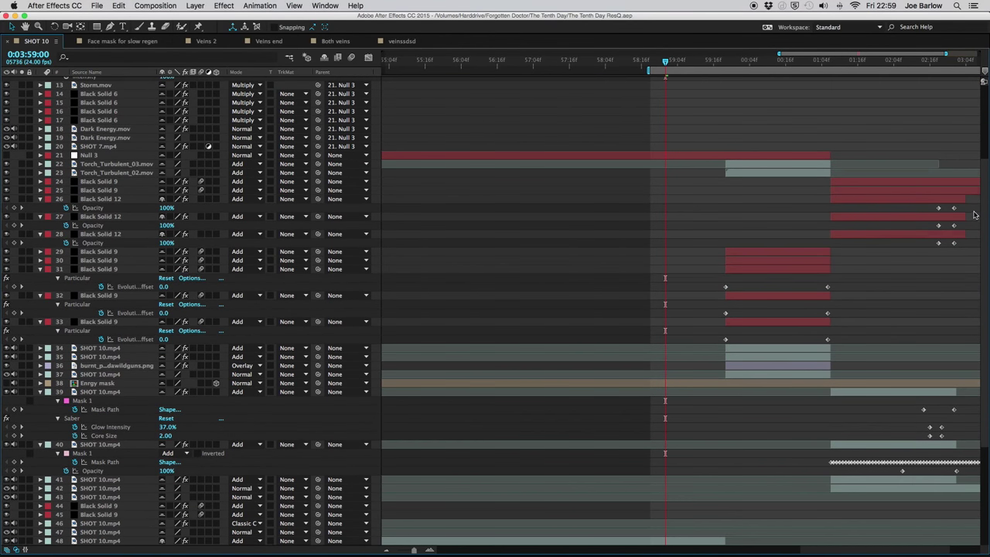
scroll(975, 215, "down", 5)
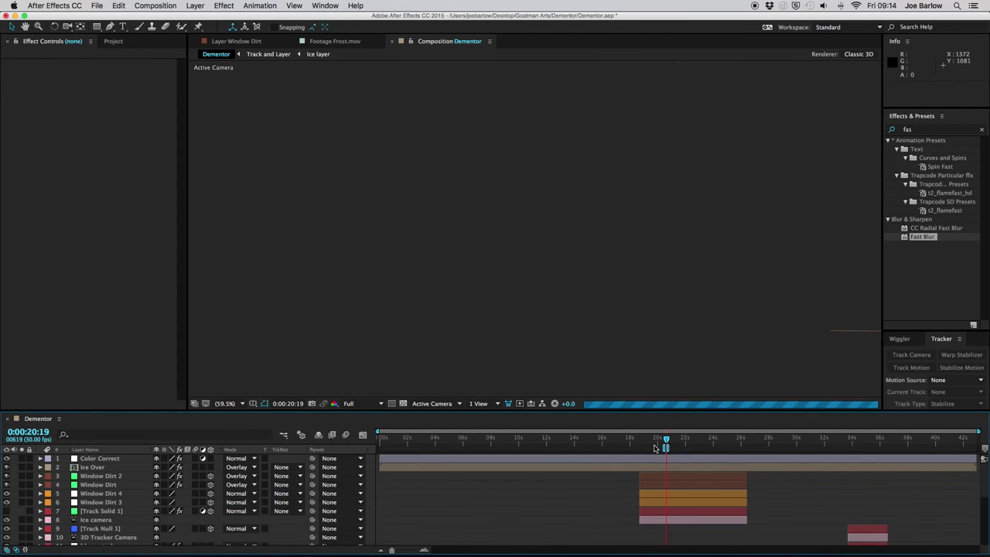
left_click_drag(665, 444, 639, 443)
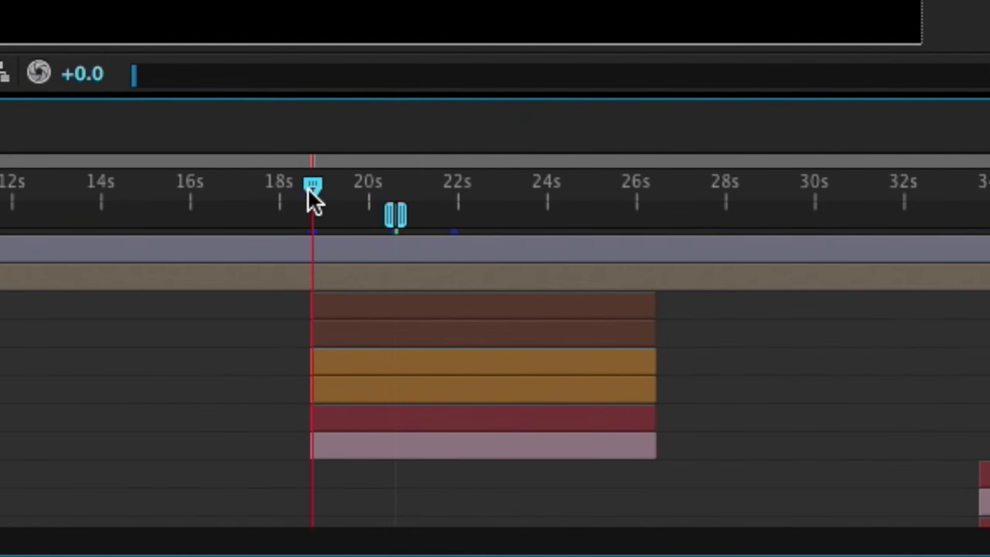
key("b")
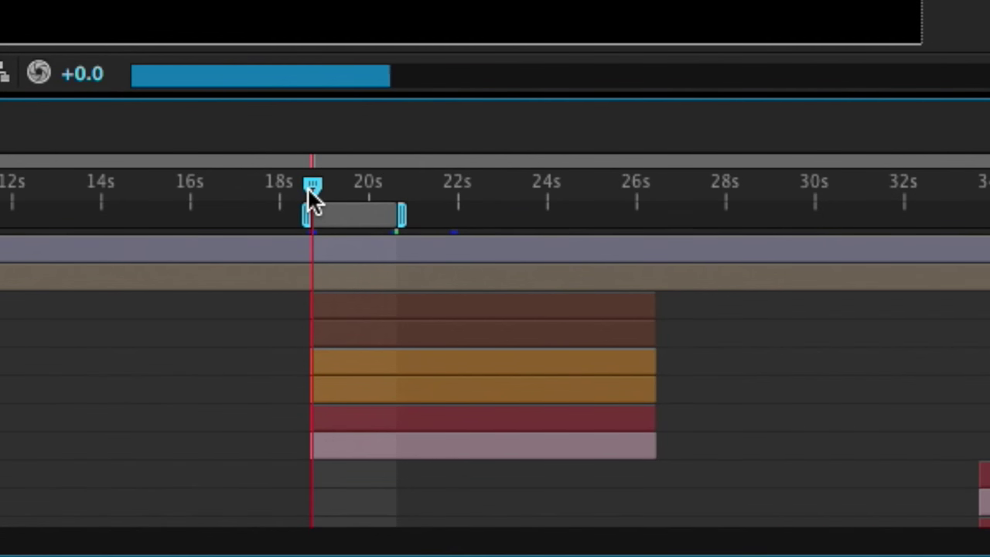
left_click_drag(308, 187, 649, 204)
key("n")
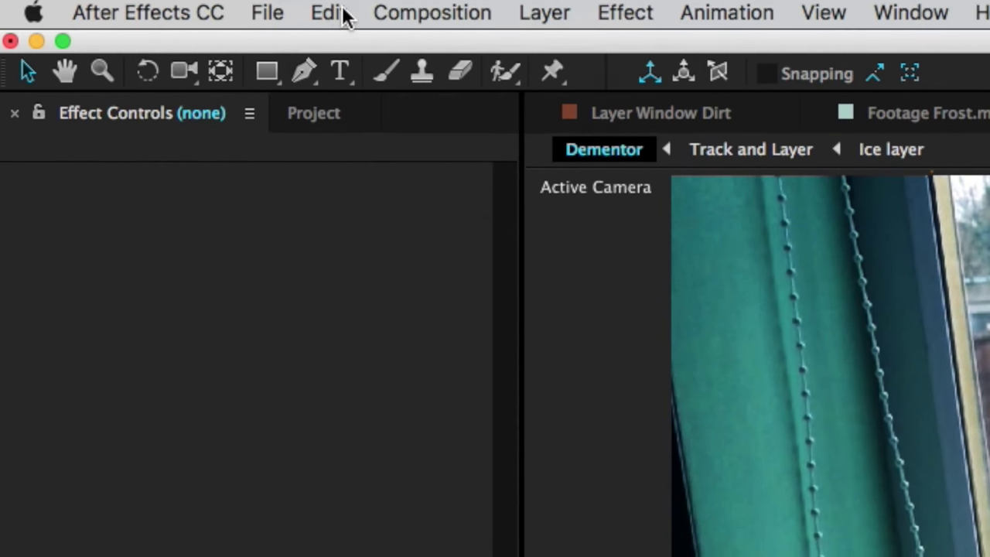
- Purge All Memory & Disk Cache, confirm deleting 25.9 GB, and dismiss the cached preview error
left_click(345, 16)
mouse_move(489, 290)
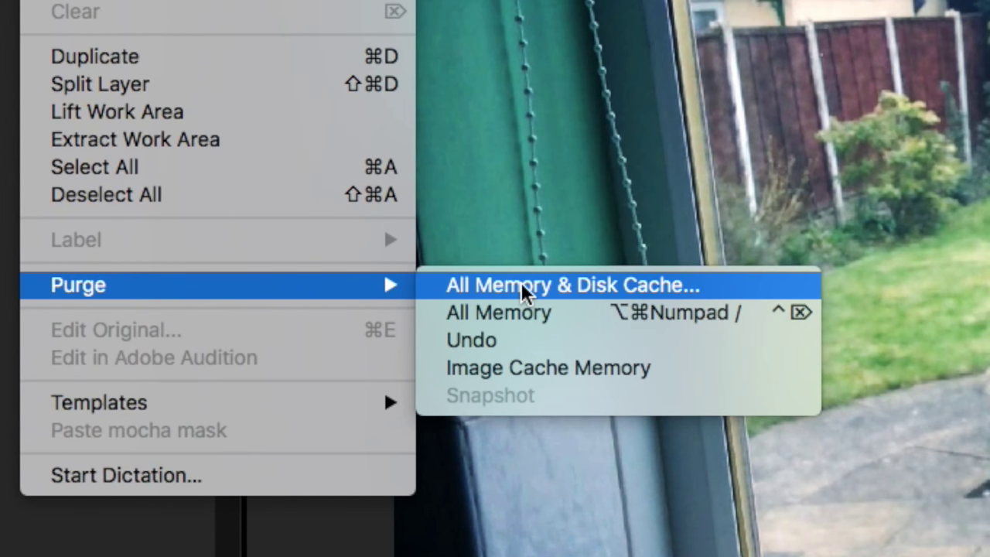
left_click(520, 281)
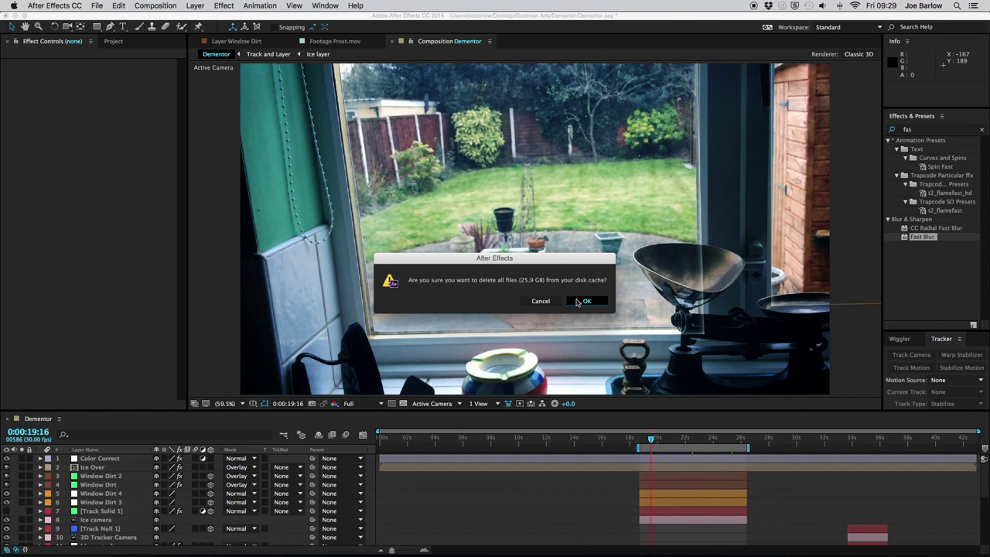
left_click(582, 301)
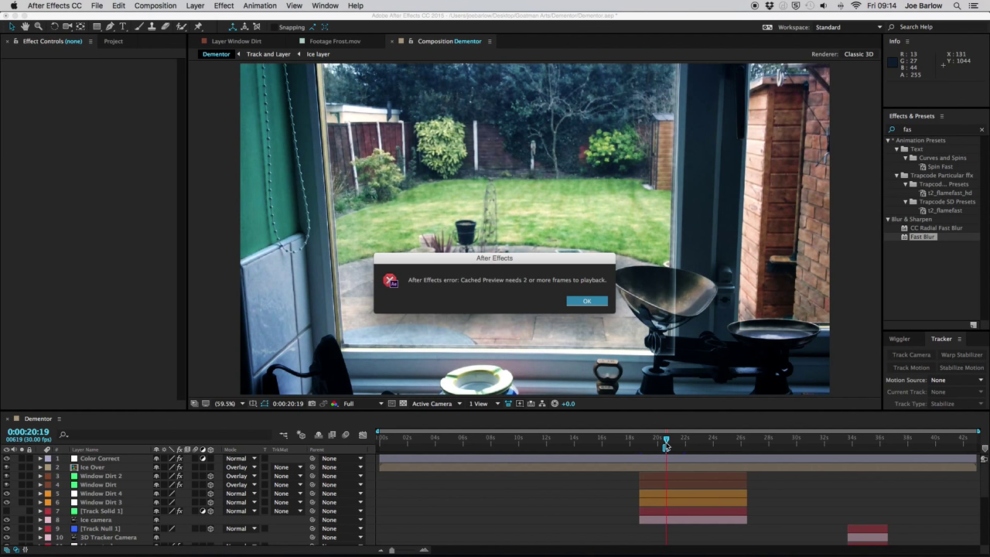
left_click(568, 302)
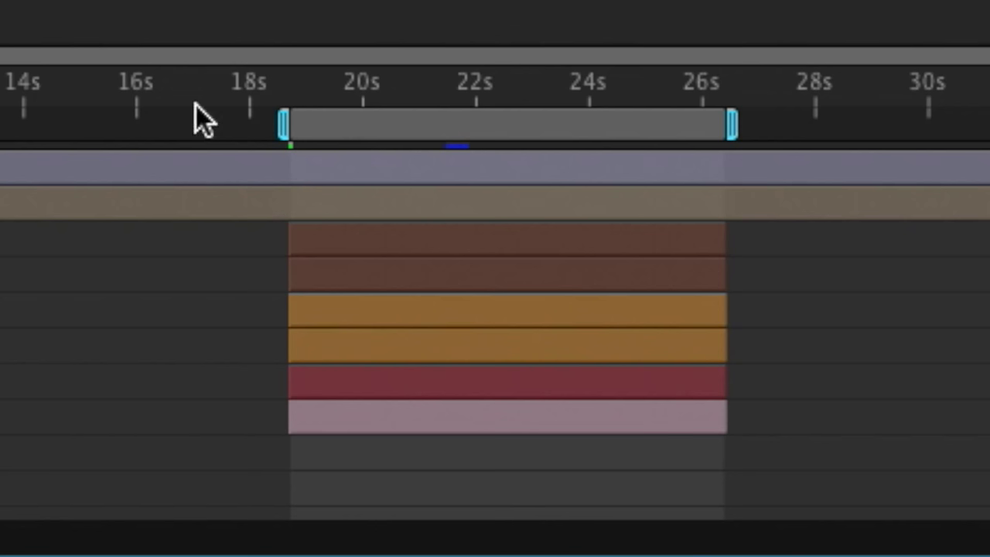
- Move the current time to the work area start to begin a cached preview
left_click(290, 85)
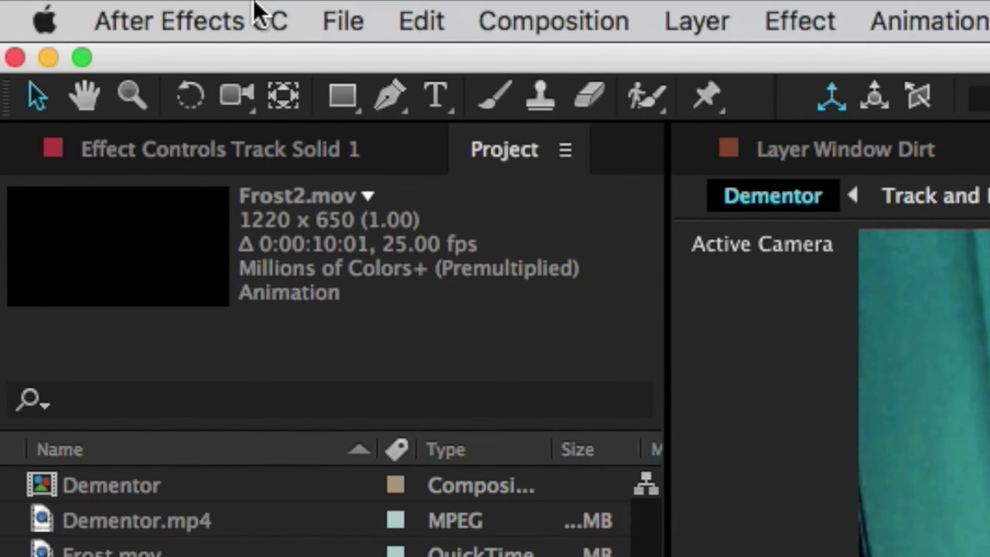
- Empty the disk cache from Preferences > Media & Disk Cache and confirm deleting the files
left_click(257, 13)
mouse_move(250, 126)
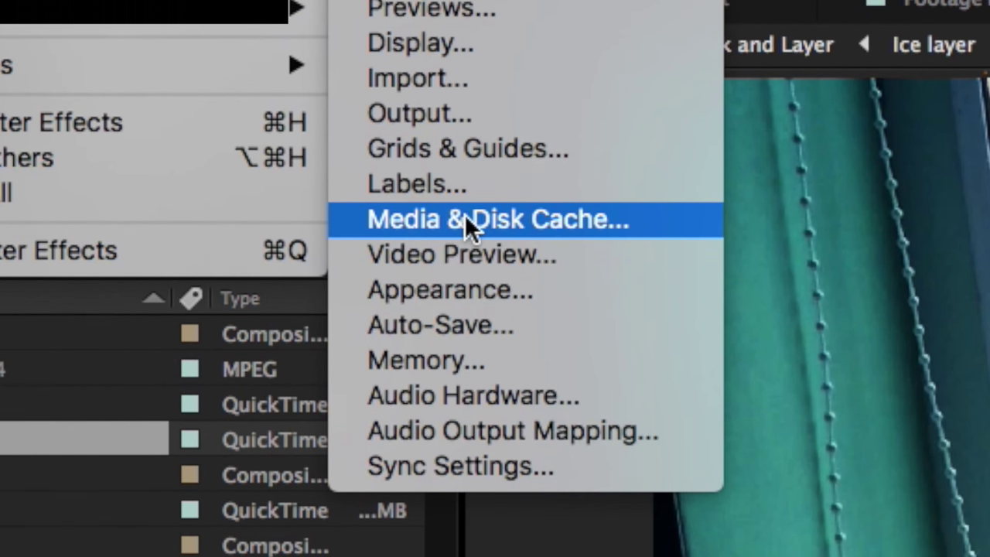
left_click(468, 369)
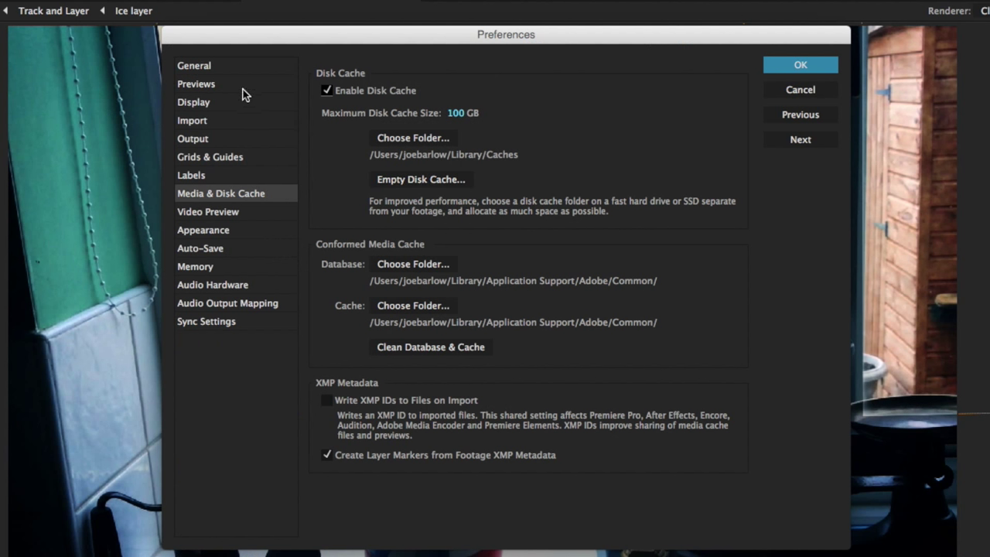
left_click(424, 181)
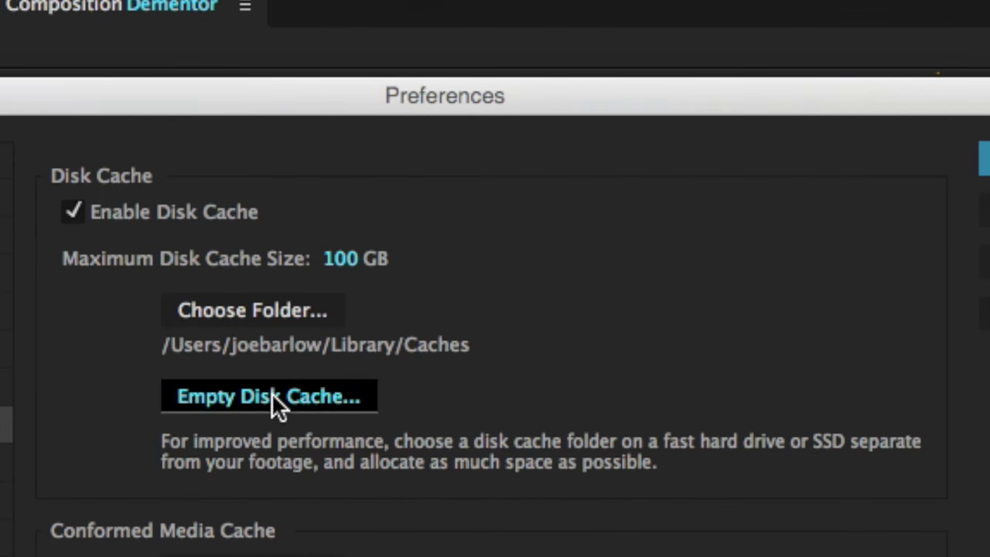
left_click(754, 321)
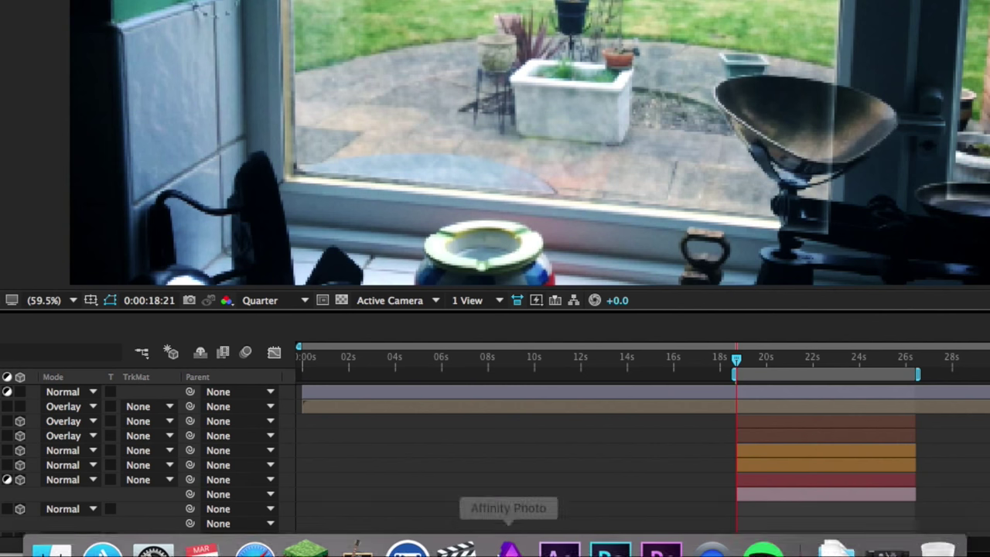
- Quit Safari and Spotify from their Dock icon menus
right_click(255, 524)
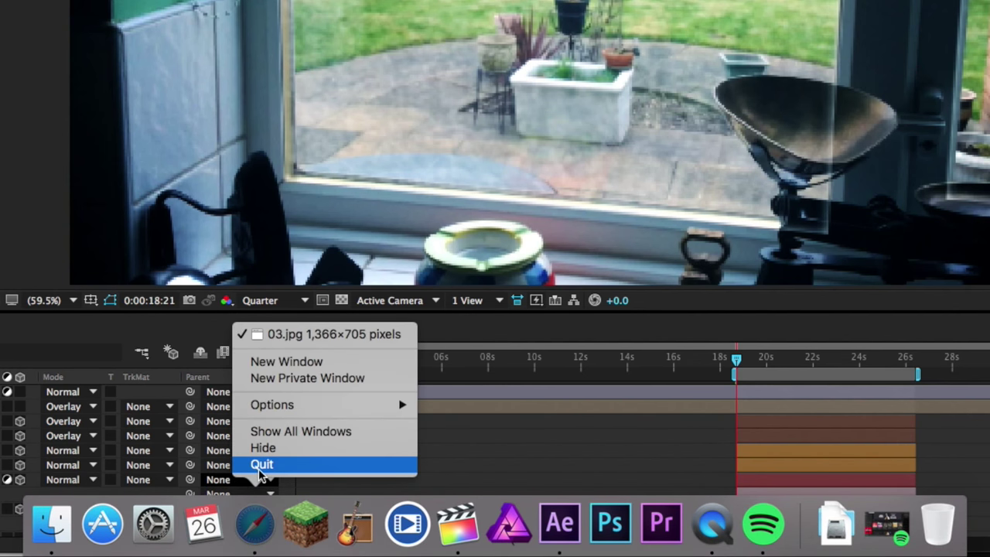
left_click(260, 469)
right_click(772, 542)
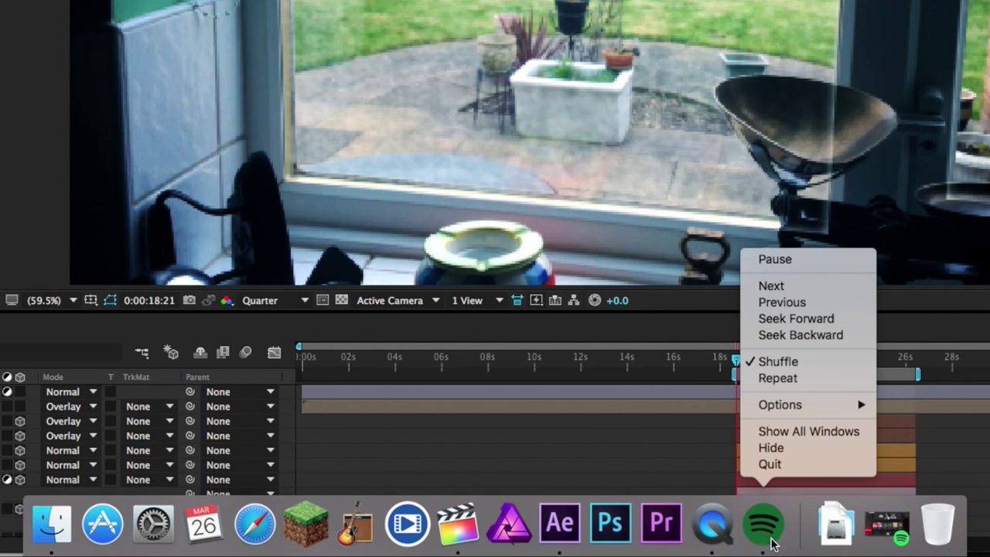
left_click(760, 466)
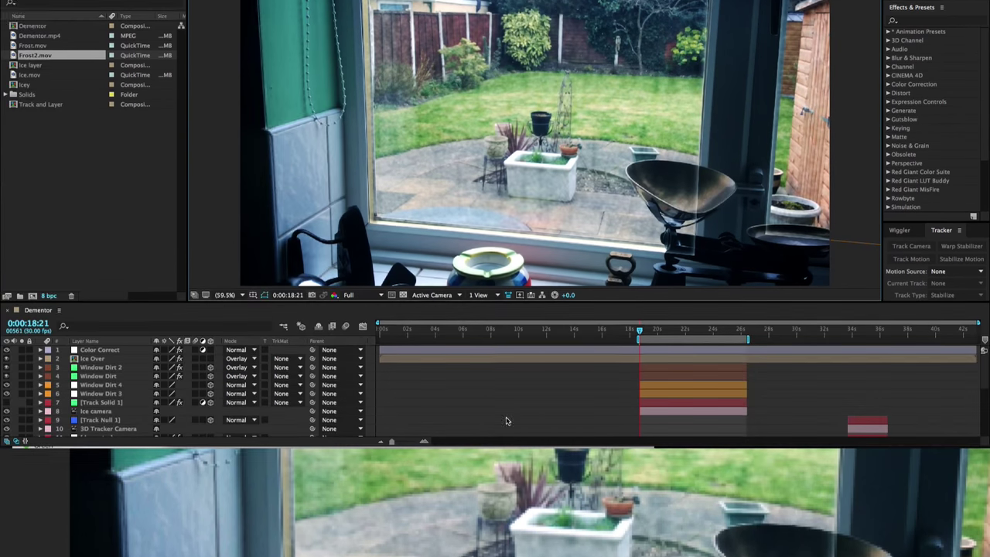
- Change the Composition viewer's resolution from Full to Quarter
key("super+j")
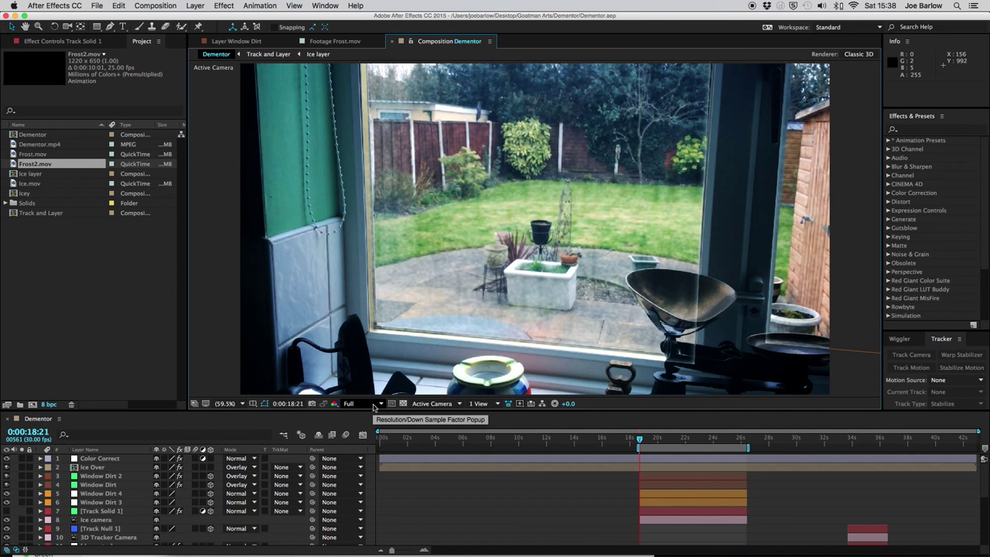
left_click(373, 405)
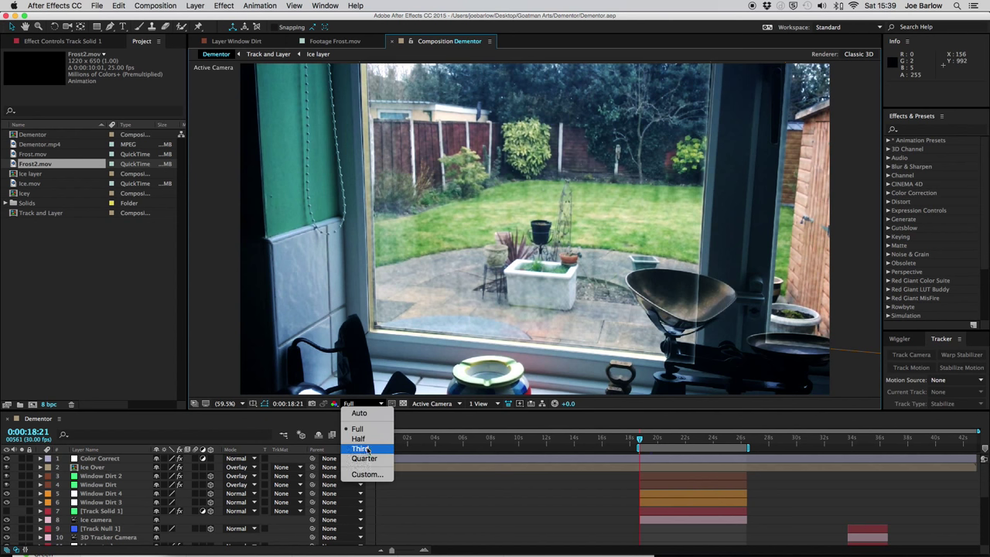
left_click(365, 458)
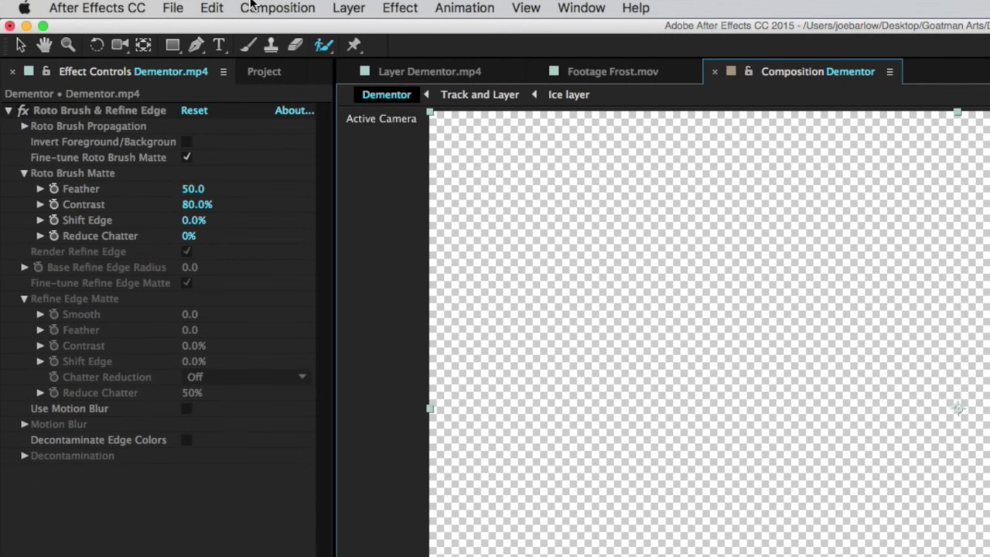
- Add the Dementor comp to the Render Queue with RGB + Alpha channels and render it
left_click(254, 8)
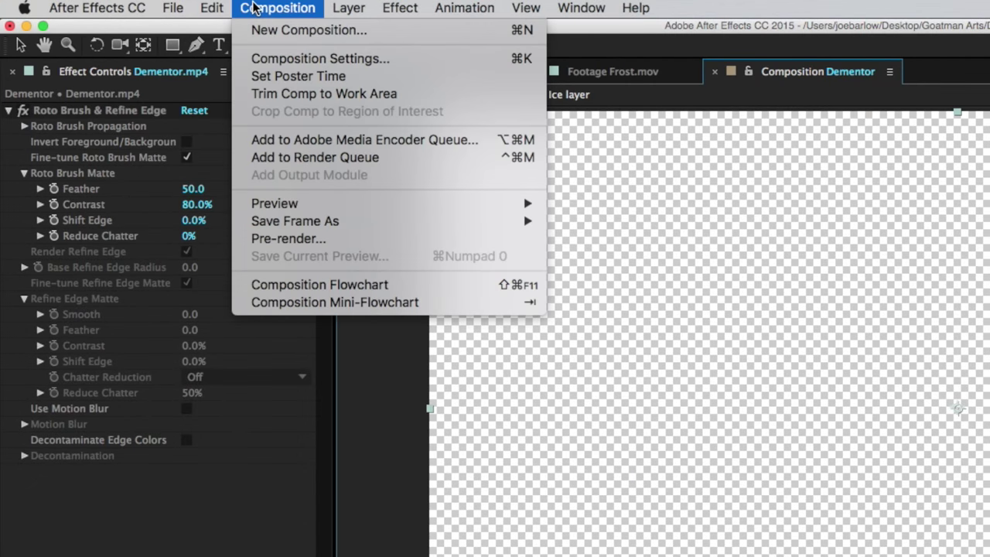
left_click(276, 158)
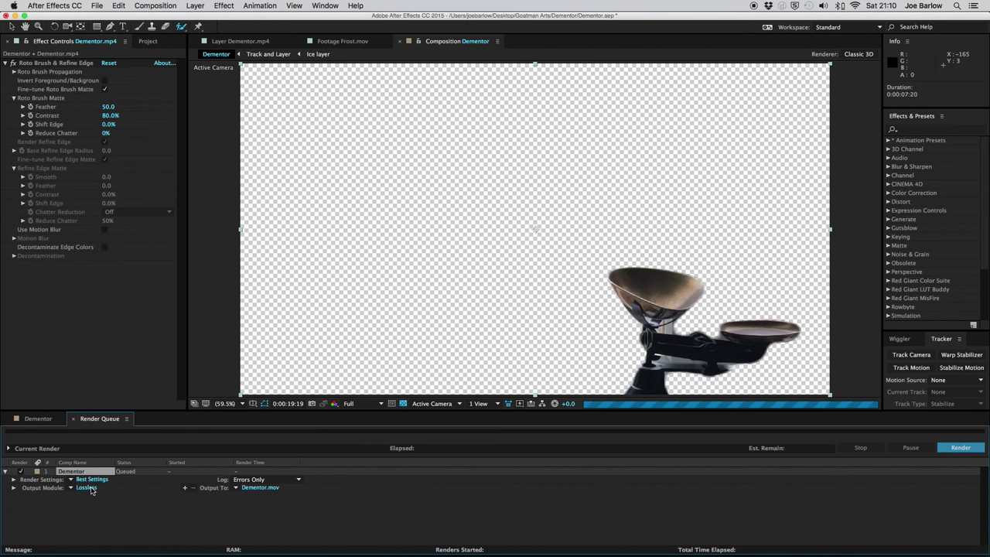
left_click(90, 489)
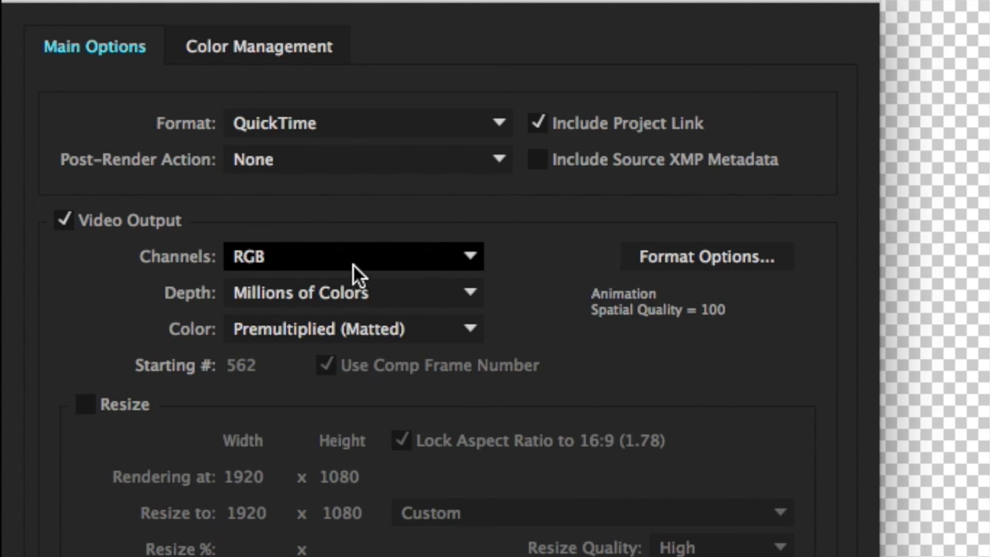
left_click(357, 269)
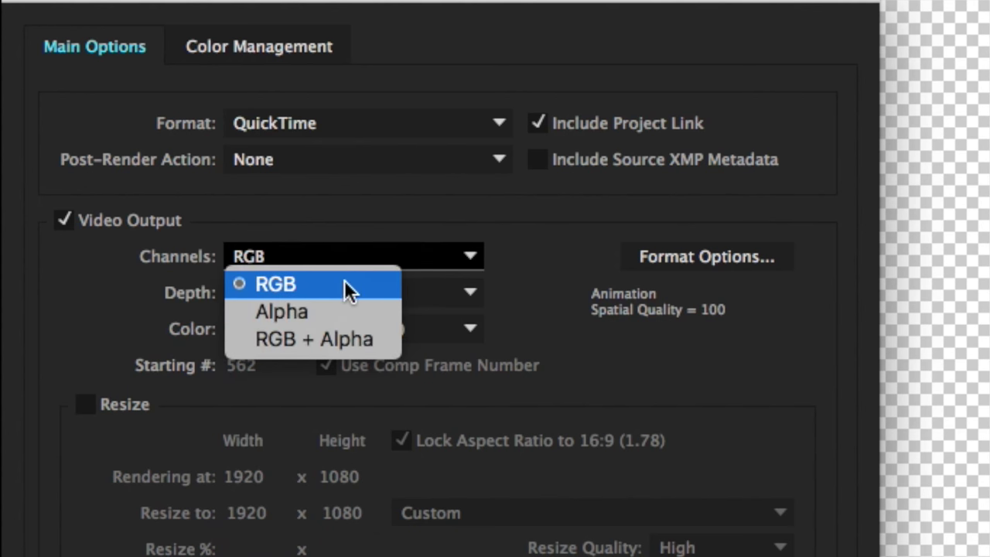
left_click(335, 340)
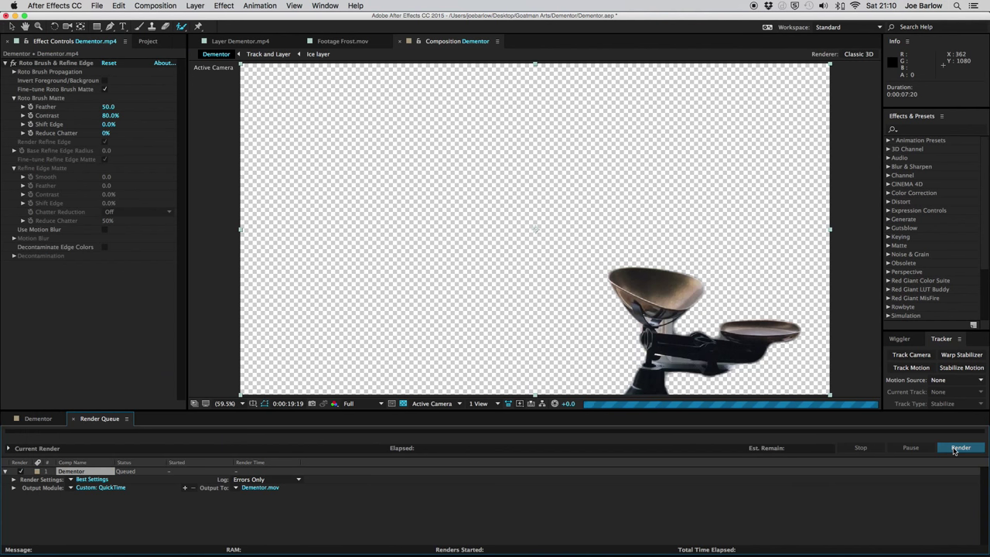
left_click(959, 448)
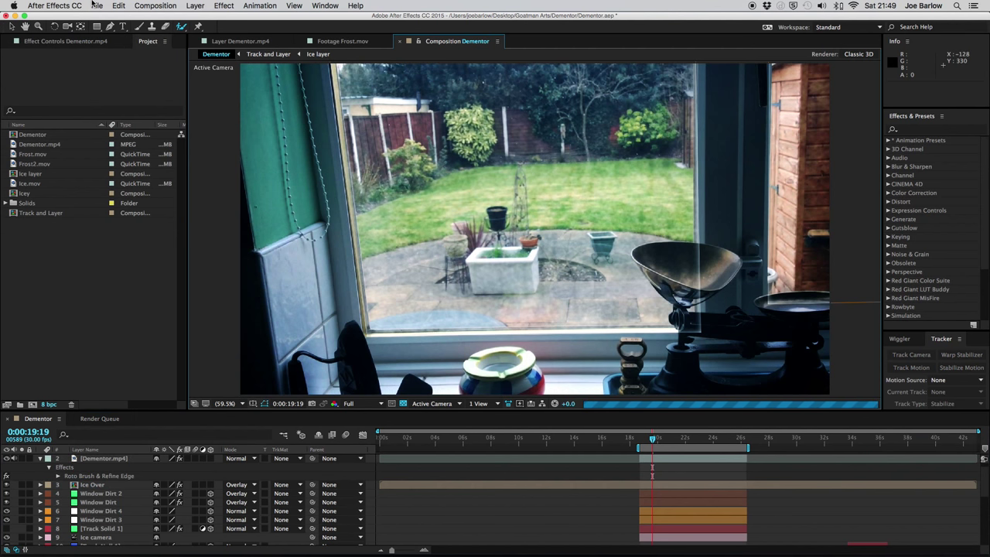
- Import Roto.mov into the Dementor timeline and shift it to start around 18s
left_click(96, 6)
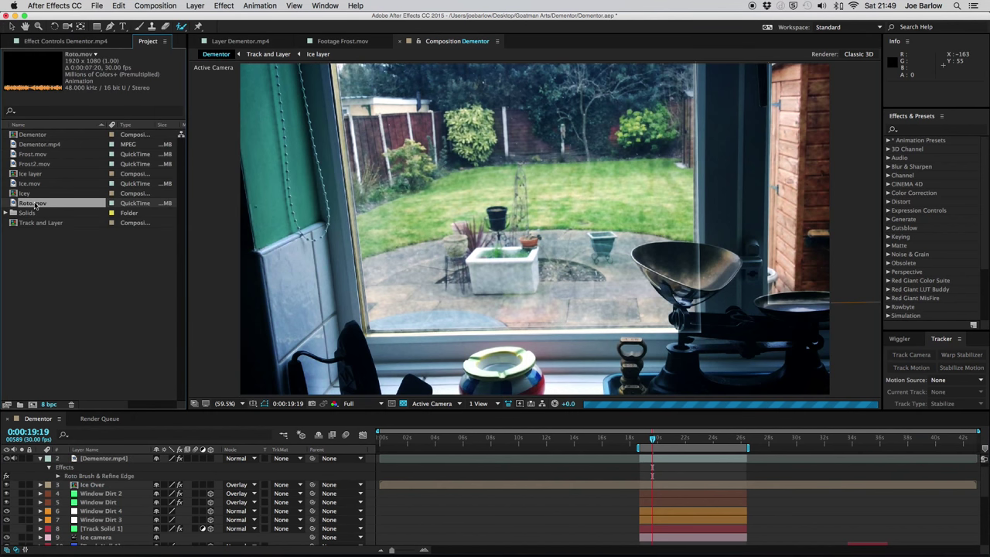
left_click_drag(32, 203, 104, 467)
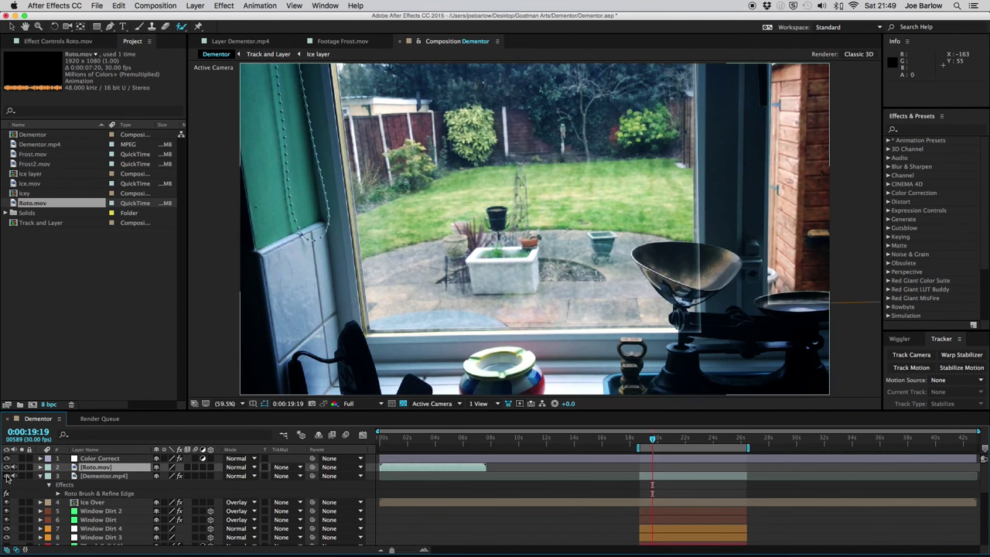
left_click_drag(389, 467, 648, 470)
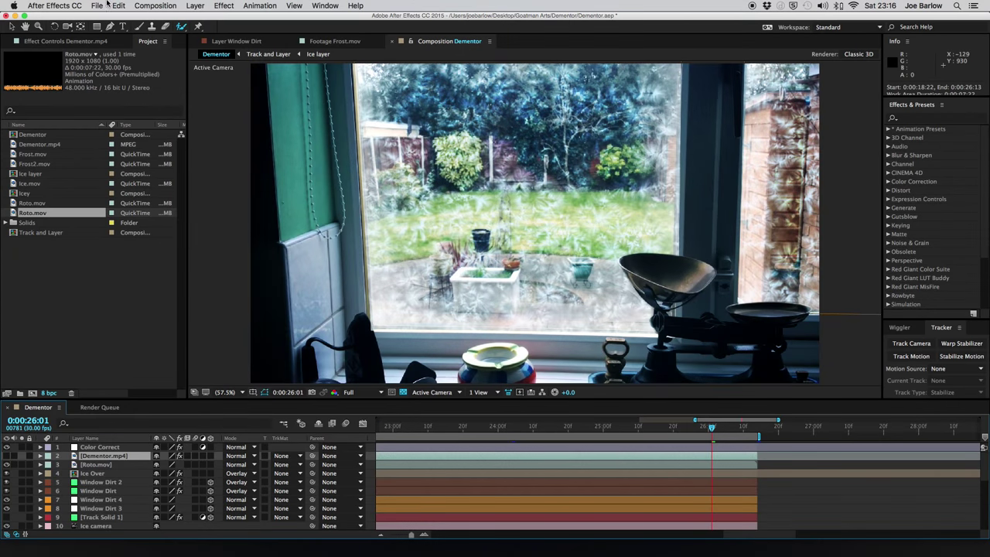
- Save the Dementor project with File > Save, then quit After Effects from its Dock icon
left_click(97, 5)
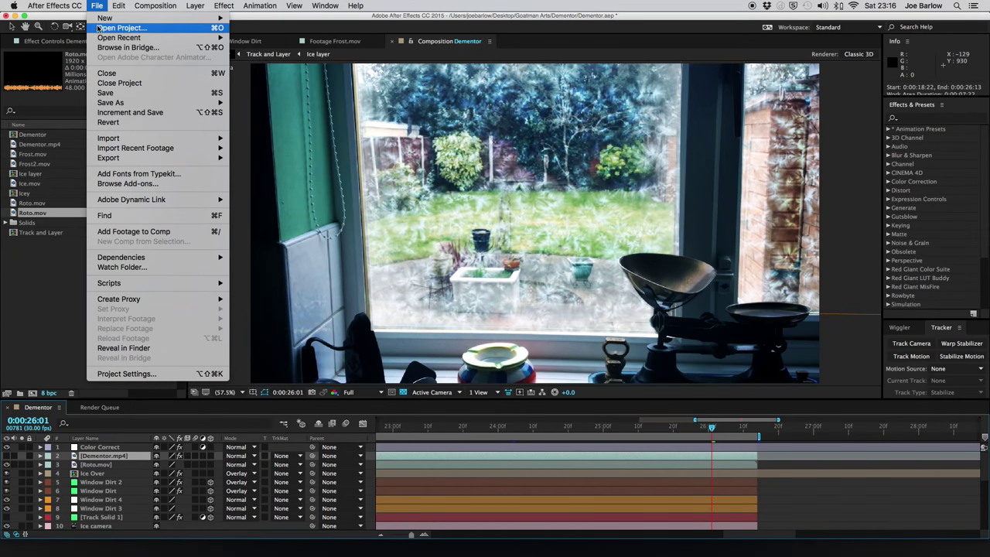
left_click(101, 91)
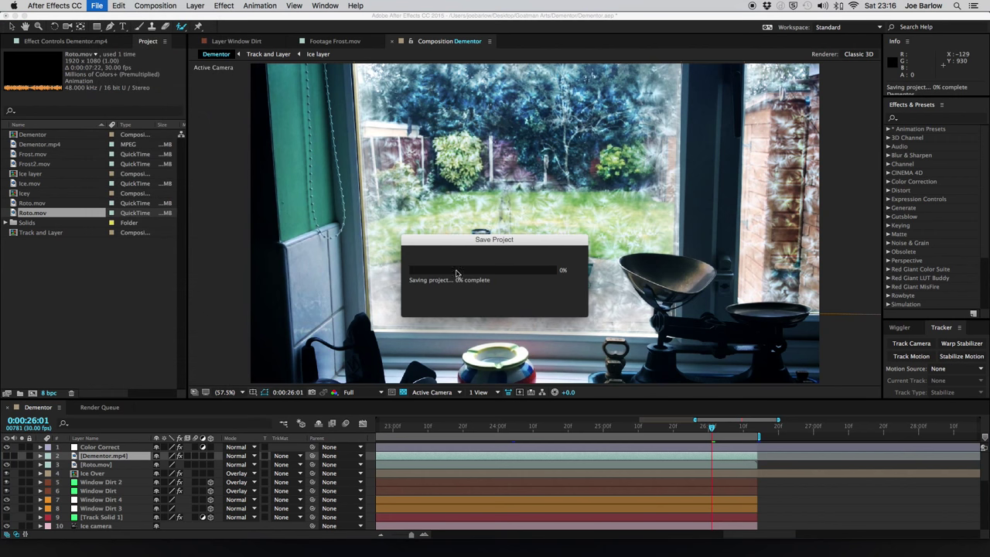
mouse_move(669, 541)
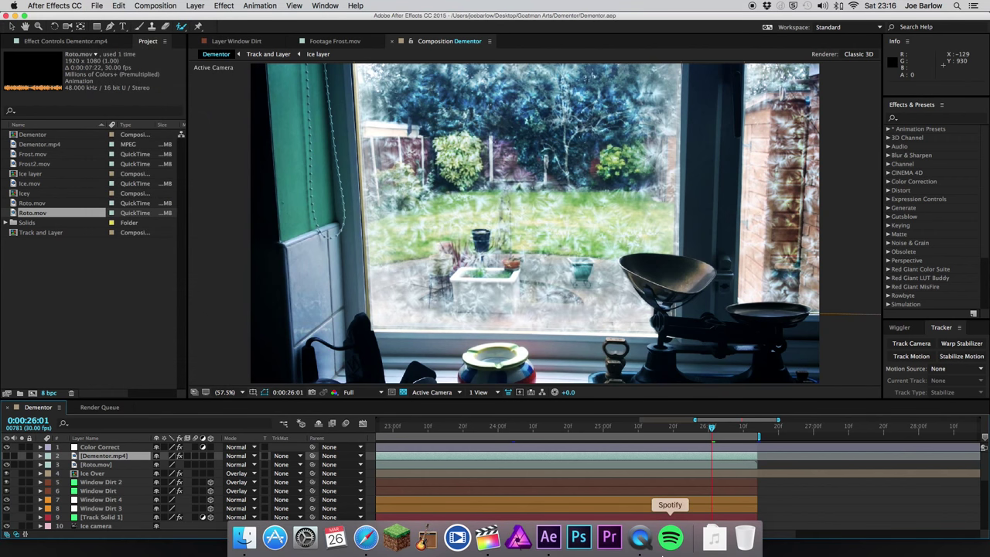
right_click(552, 535)
left_click(553, 502)
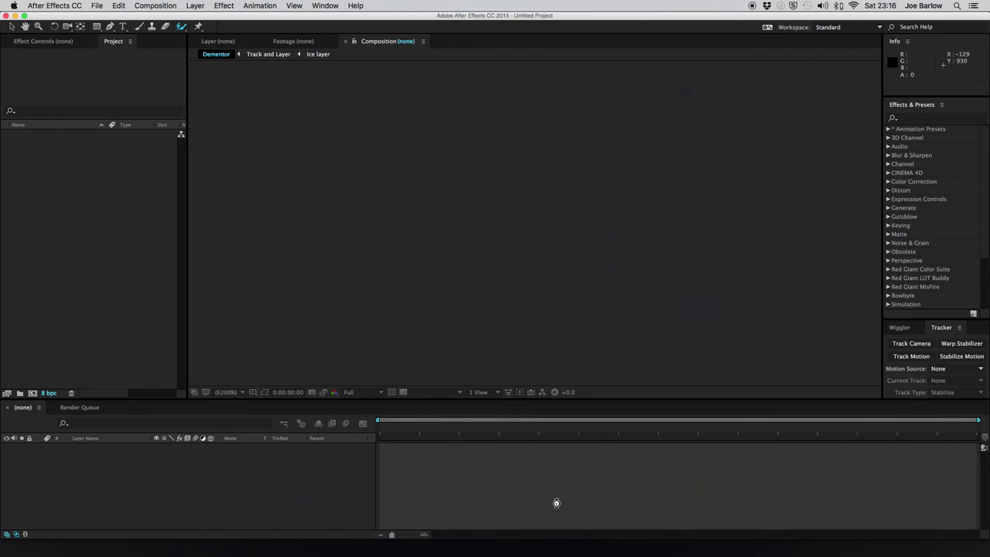